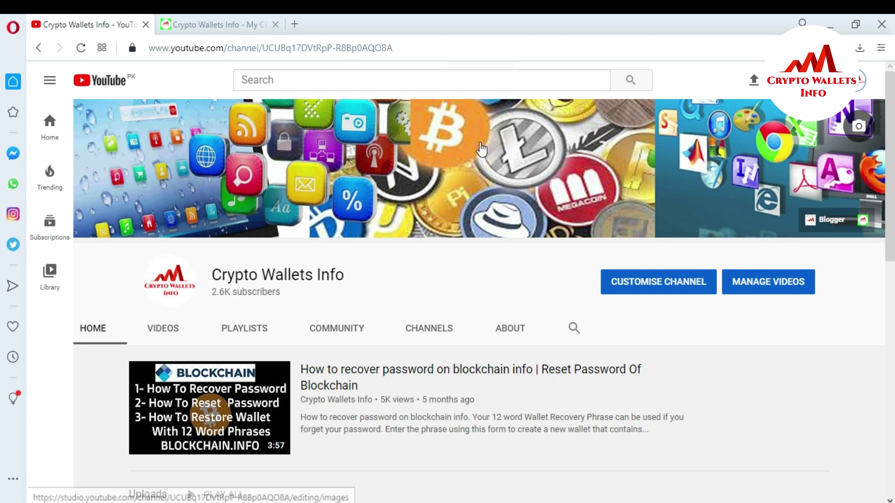
Switch from YouTube to the 'Crypto Wallets Info - My C…' website tab.
click(239, 17)
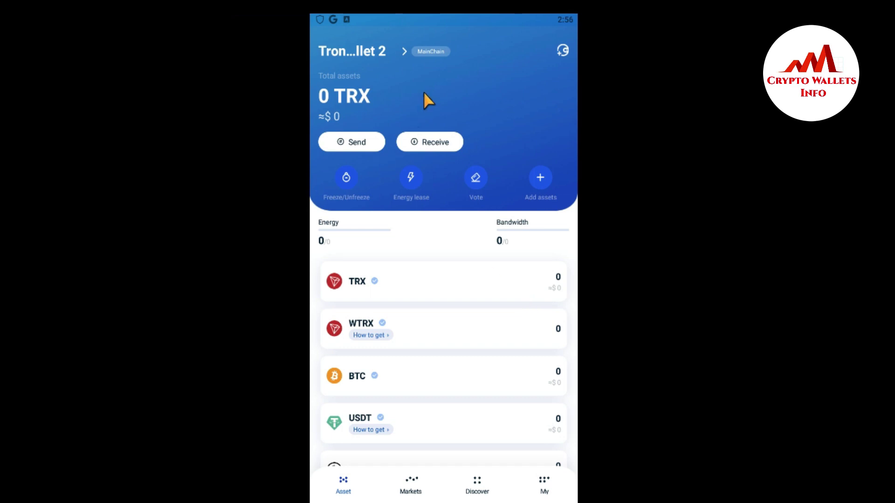
Open the Public Account page for Tron Wallet 2 from the Asset screen.
click(390, 53)
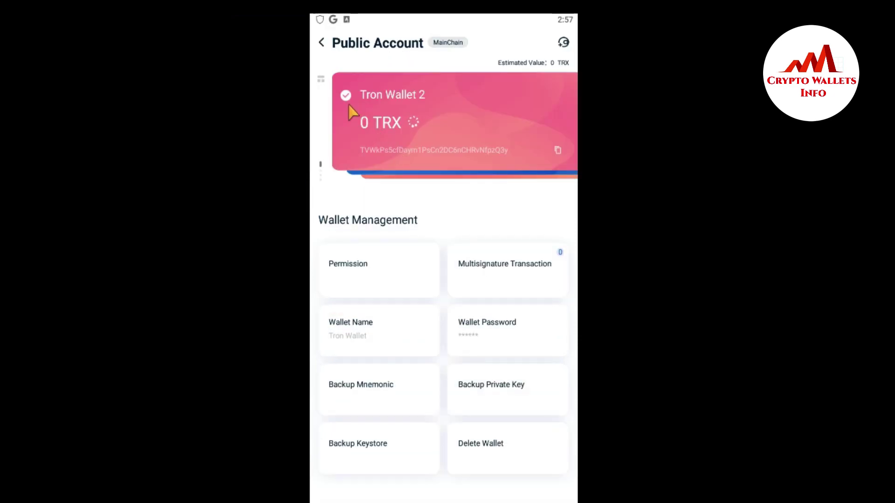
Browse all four wallets in list view, then select the Tron Wallet 2 card.
click(321, 79)
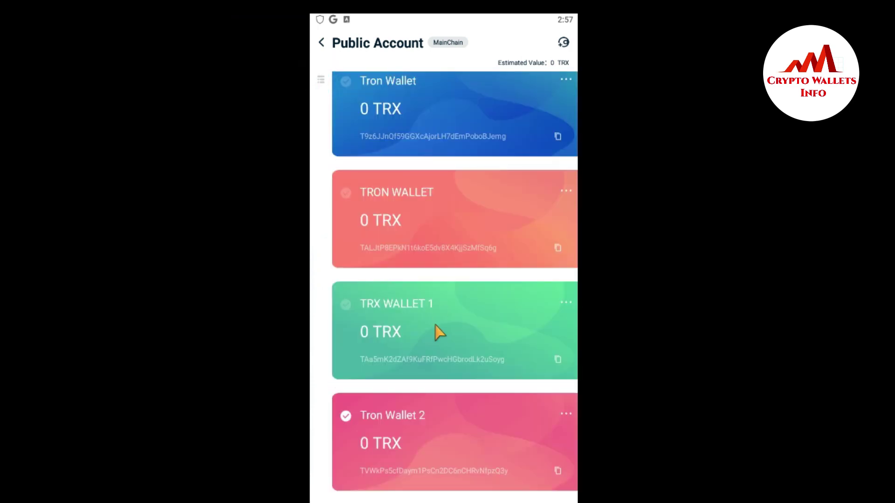
drag(469, 264, 470, 222)
click(465, 428)
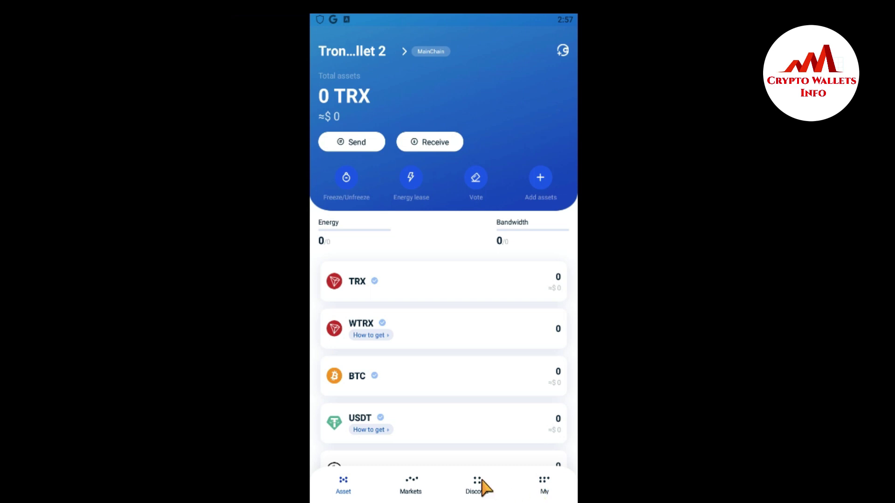
Choose JustSwap from the Popular DApps on the Discover page.
click(483, 487)
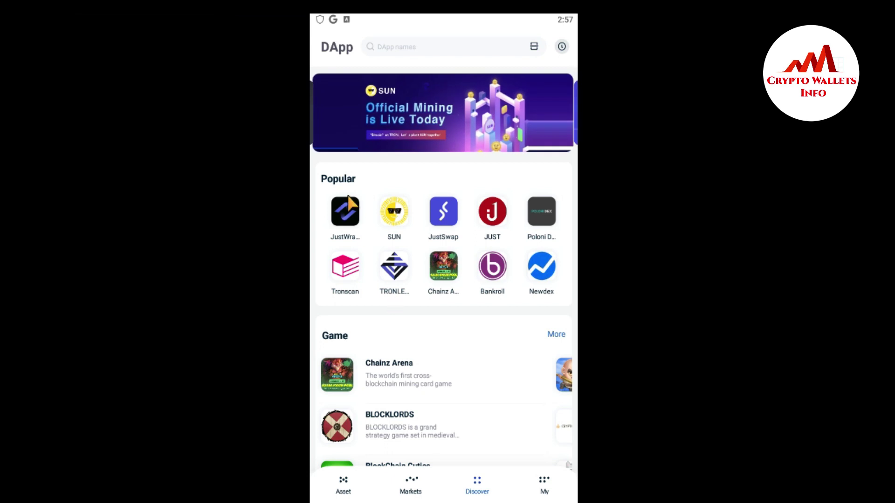
click(448, 220)
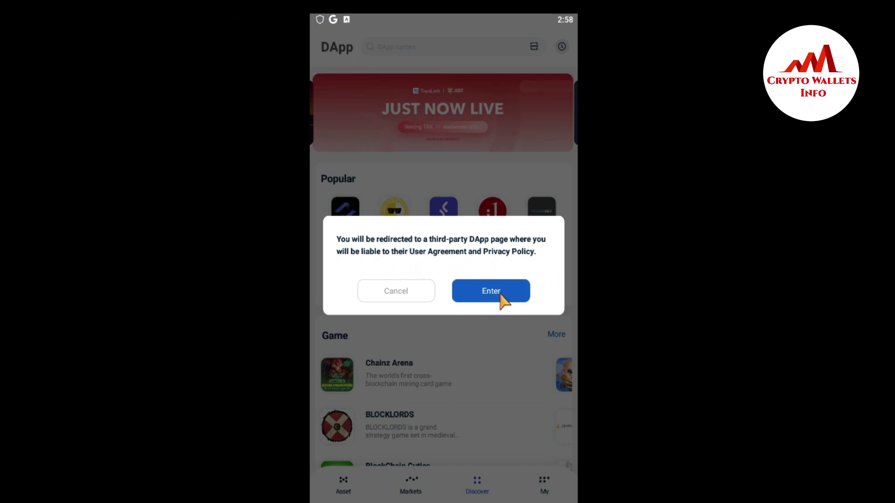
Accept the redirect to view JustSwap's swap page, then go back to the DApp list.
click(480, 291)
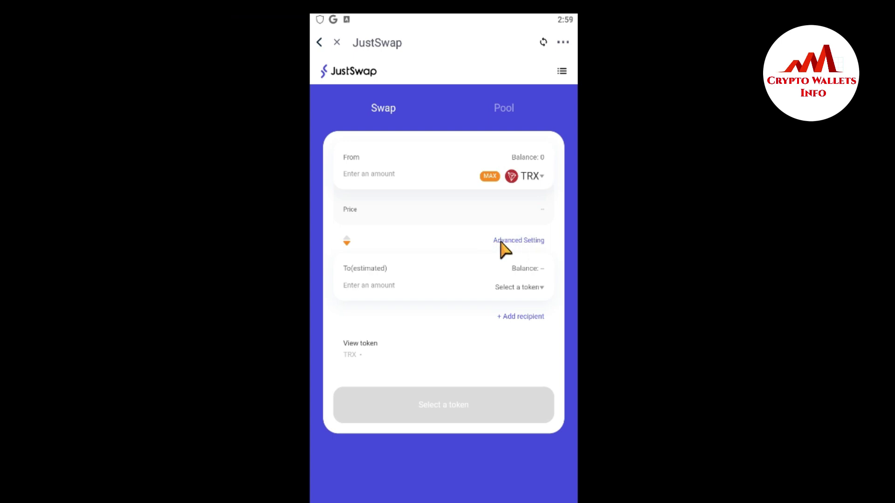
click(319, 43)
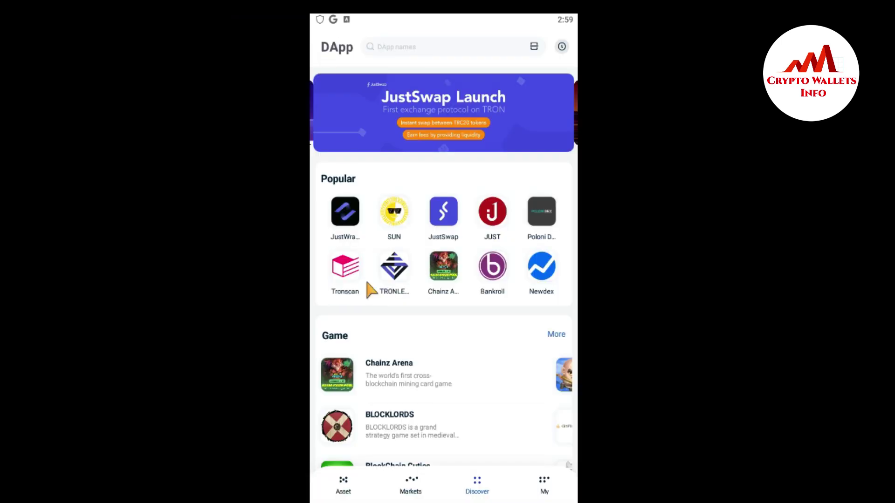
Show the TRX Receive QR code and address for Tron Wallet 2.
click(345, 483)
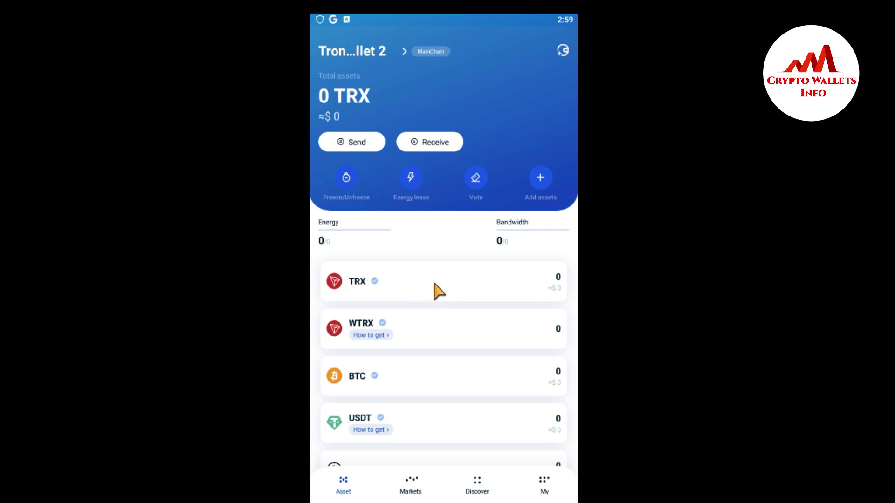
click(413, 283)
click(370, 286)
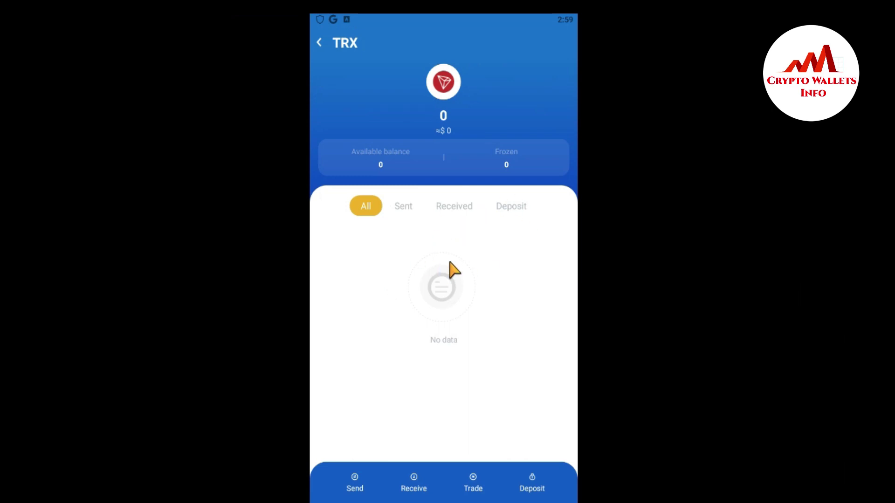
click(411, 485)
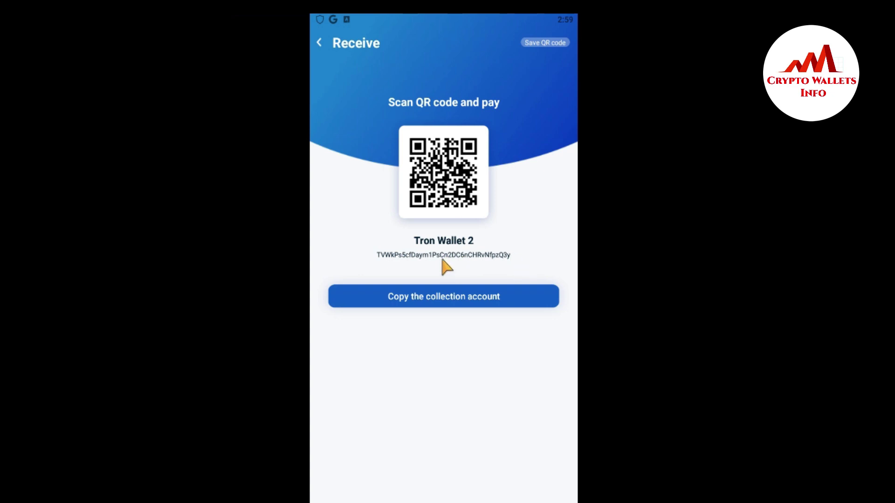
Copy Tron Wallet 2's receiving address and unlock Atomic Wallet with its password.
click(446, 295)
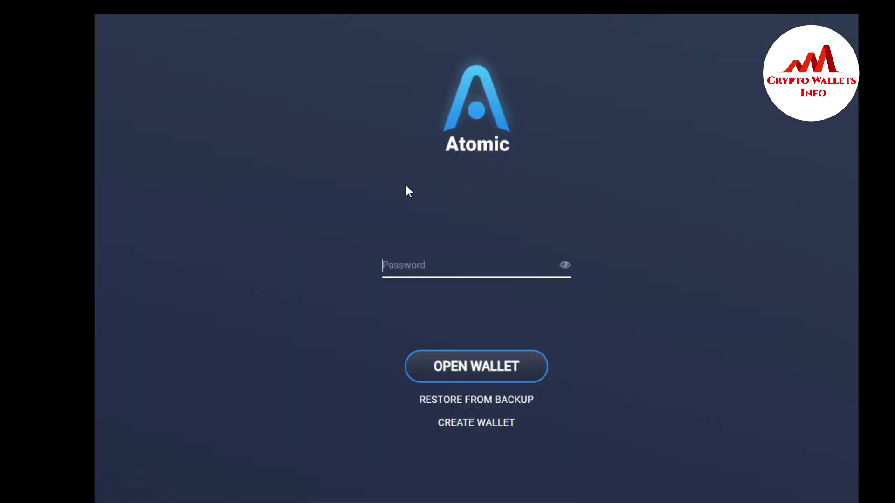
text(***********)
click(484, 365)
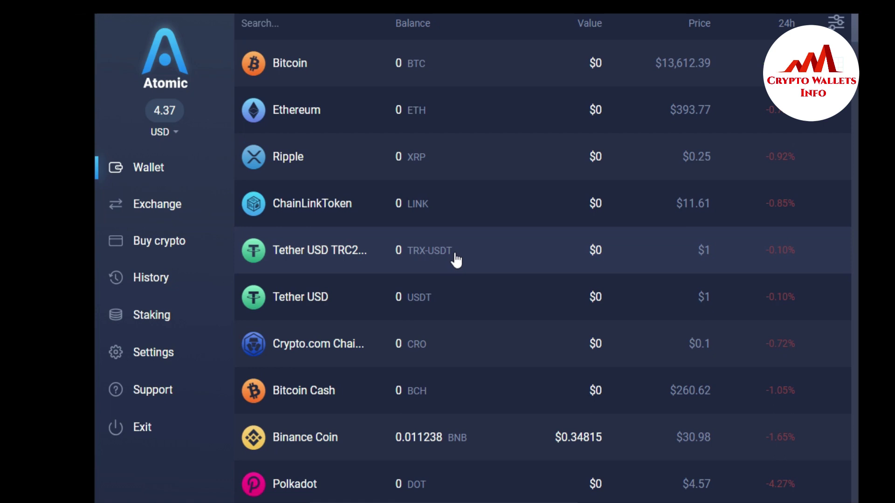
Find Tron by searching 'tr' and start a TRX send to the pasted address.
click(287, 23)
text(tr)
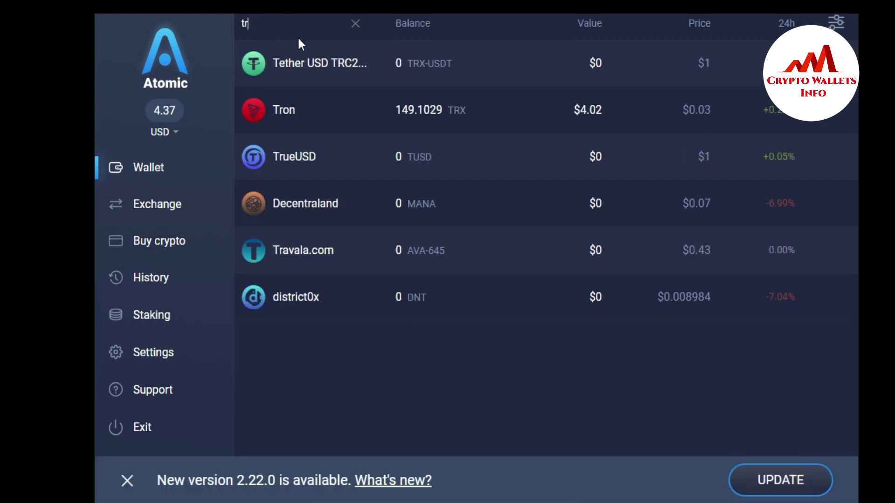
click(420, 116)
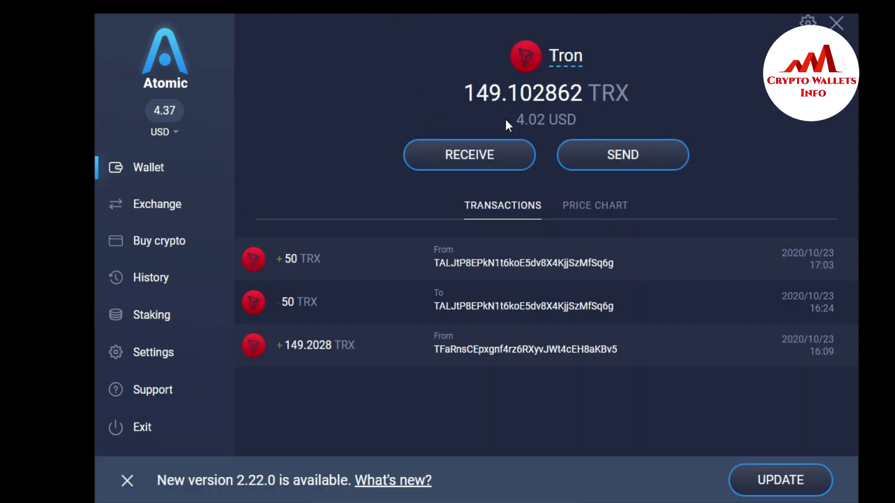
click(644, 146)
click(486, 154)
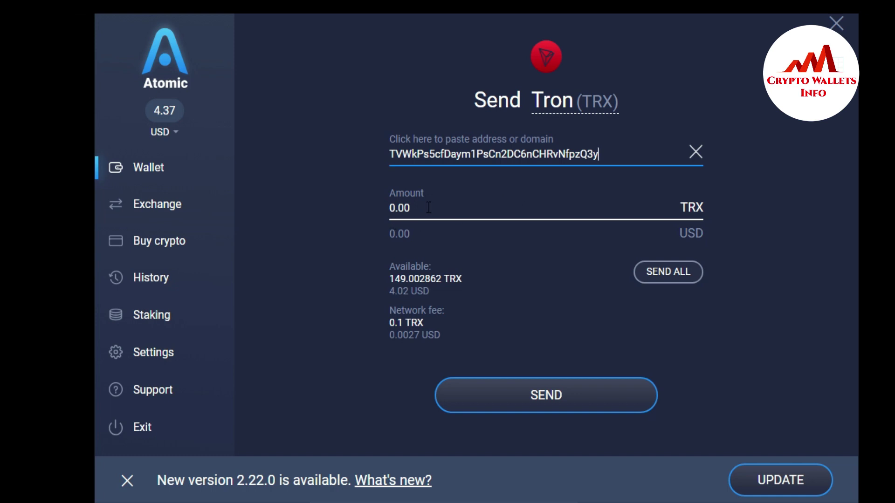
Enter 100 TRX as the amount and proceed to the send confirmation.
click(414, 210)
text(100)
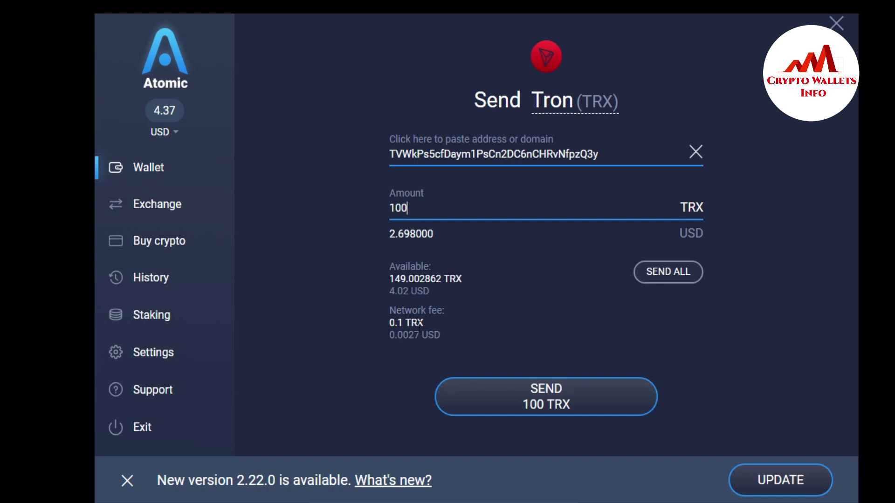
click(579, 401)
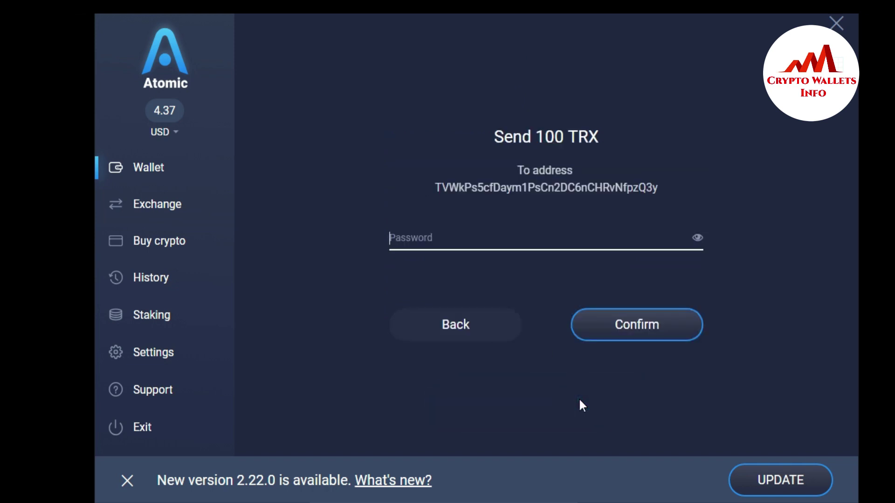
Enter the wallet password, verify the recipient address, and confirm the 100 TRX transfer.
click(441, 245)
text(••••)
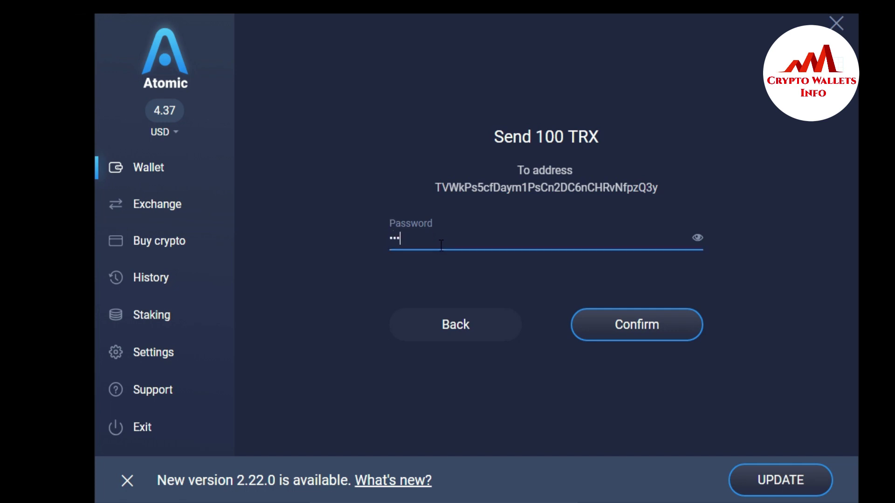
text(•••••••)
drag(433, 188, 448, 189)
drag(646, 188, 658, 188)
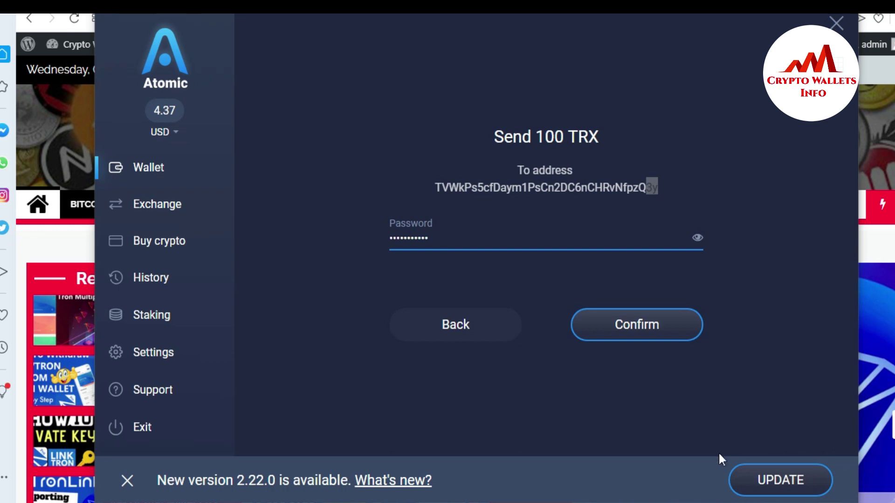
click(641, 326)
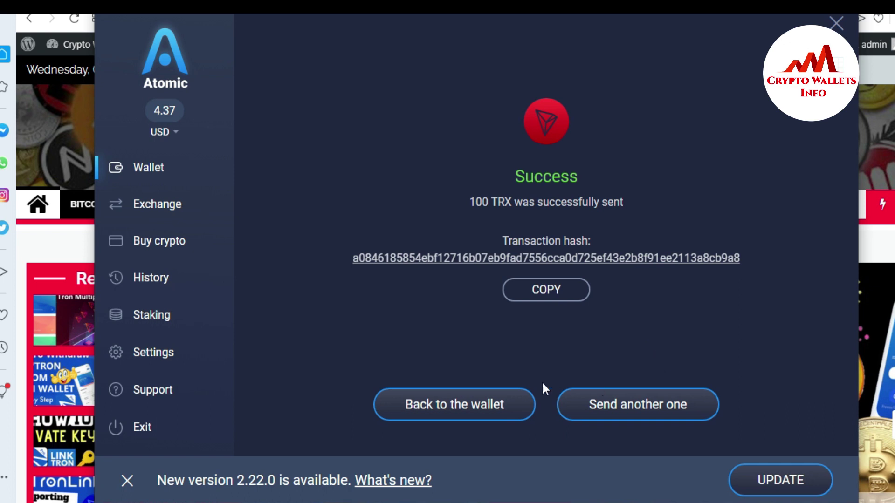
View the 100 TRX transfer details, return to the Tron wallet, and dismiss the coin list.
click(456, 260)
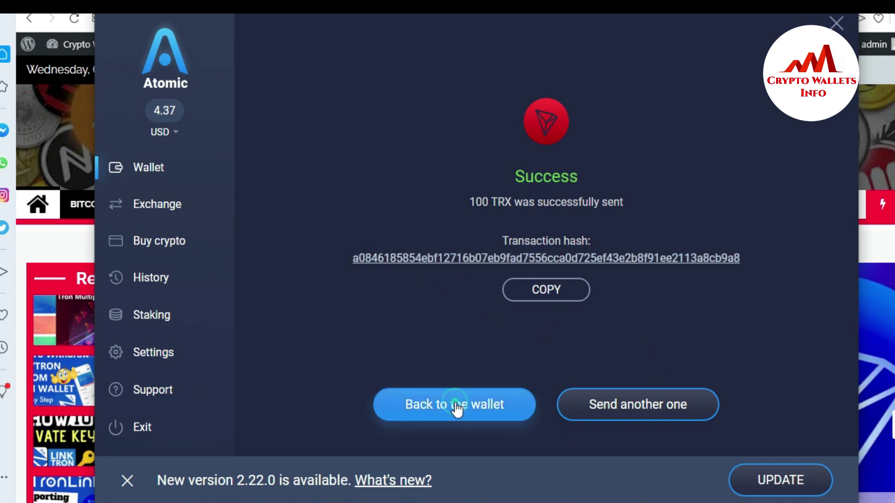
click(455, 405)
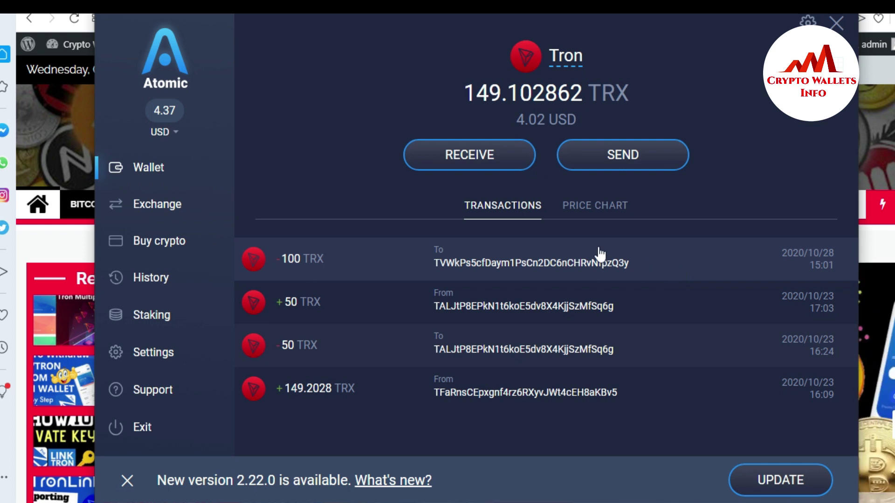
click(525, 56)
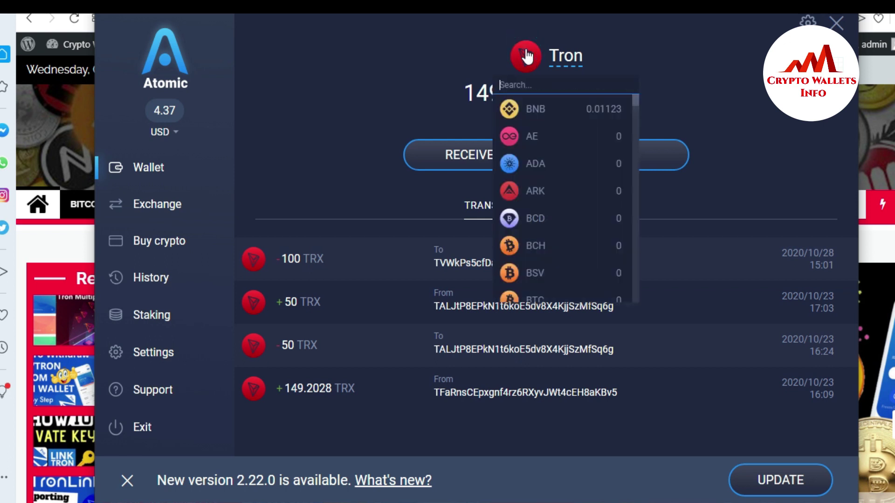
click(659, 84)
In TronLink Pro, confirm the TRX page shows 100 TRX received in Tron Wallet 2.
mouse_move(682, 502)
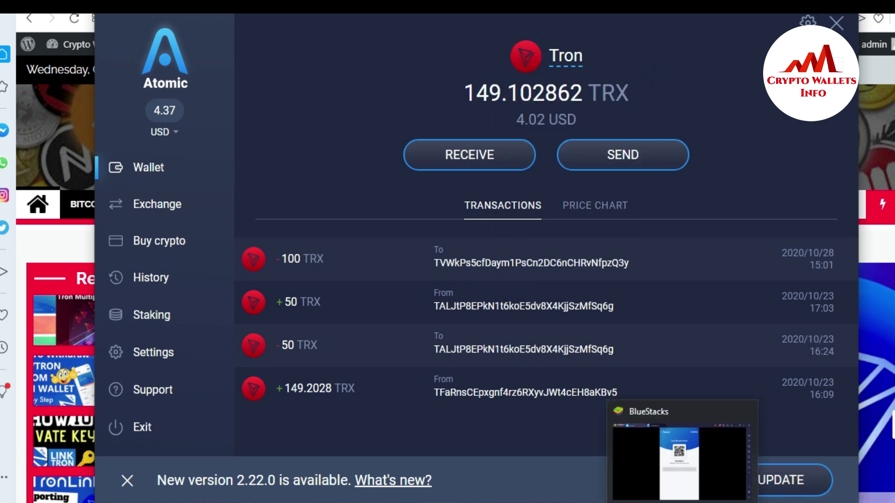
click(677, 463)
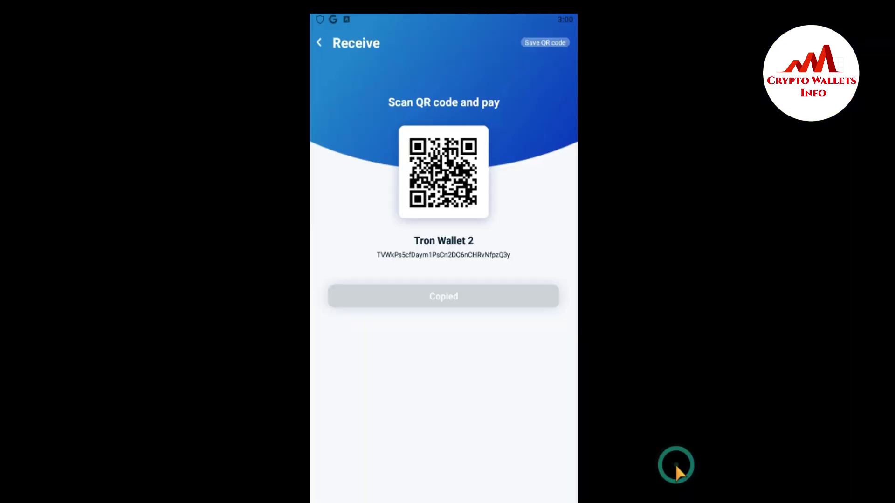
click(319, 43)
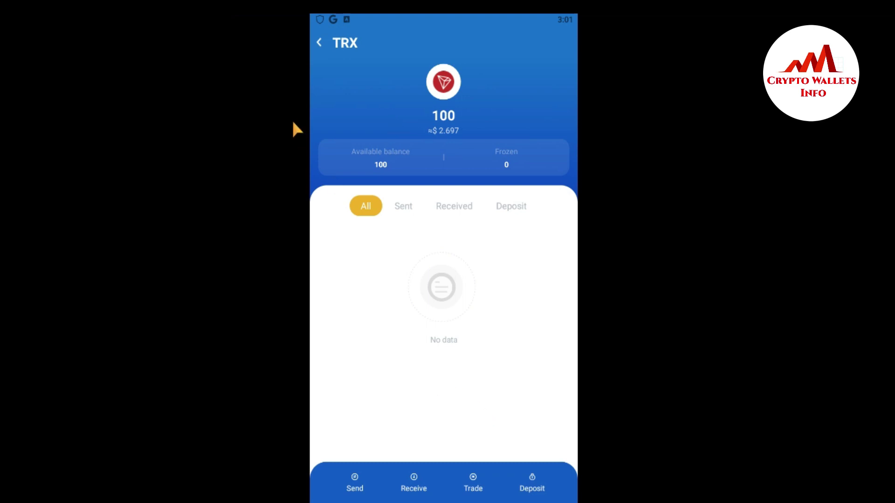
Back out to the wallet overview and open the JustSwap DApp from Discover.
click(320, 42)
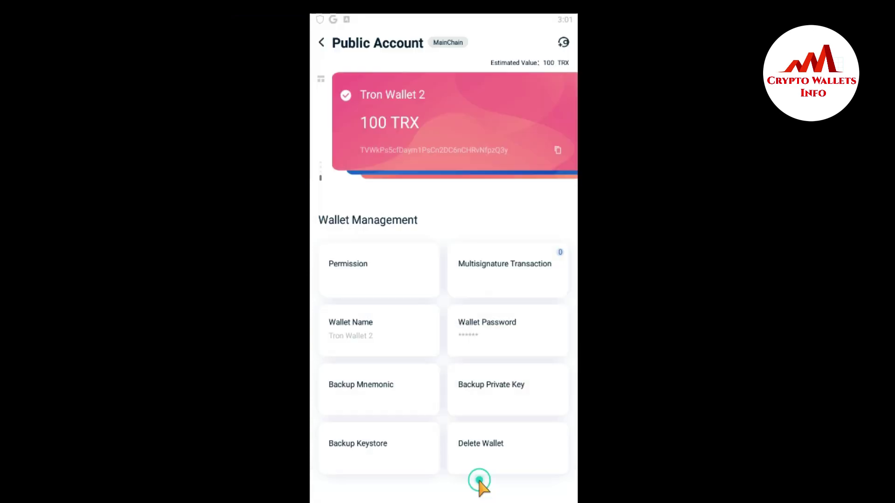
click(322, 42)
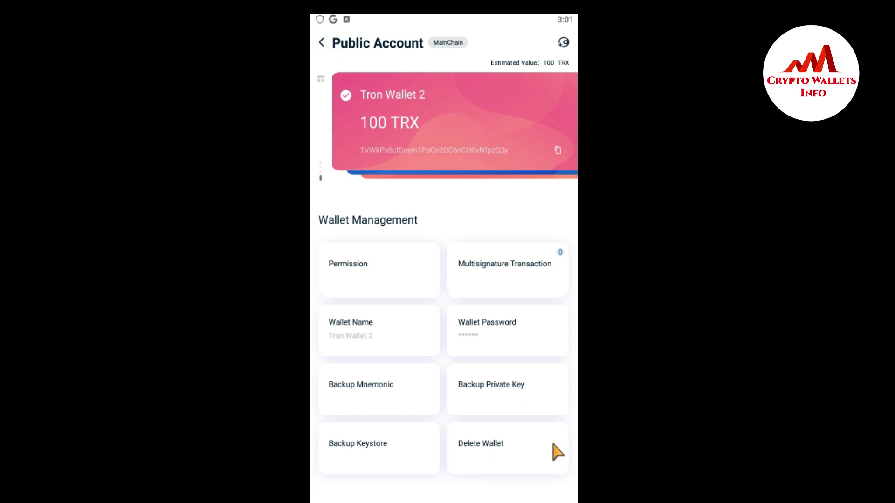
click(478, 485)
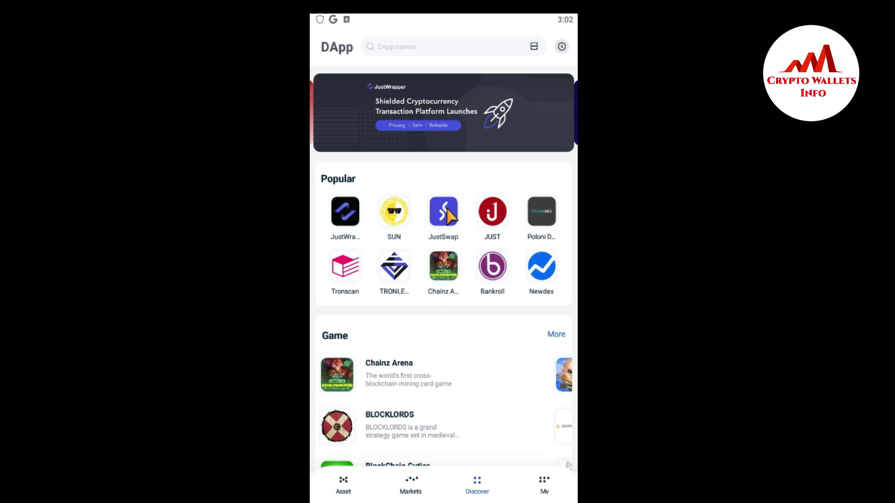
click(449, 215)
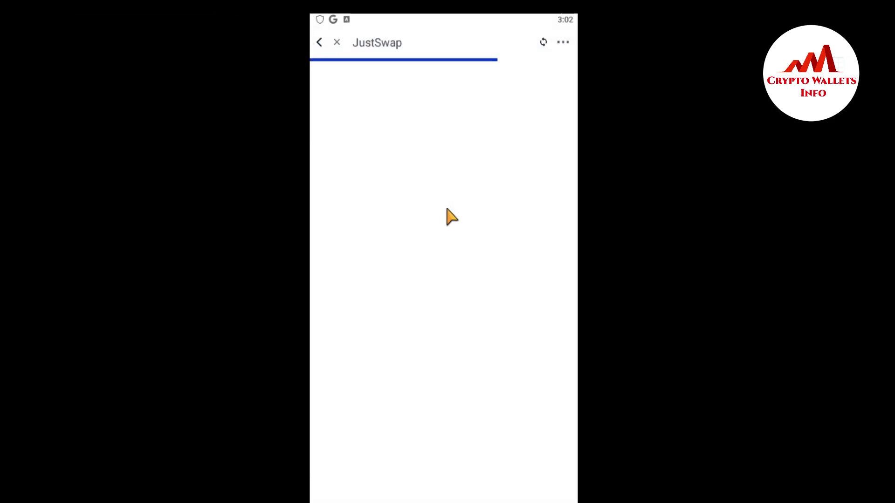
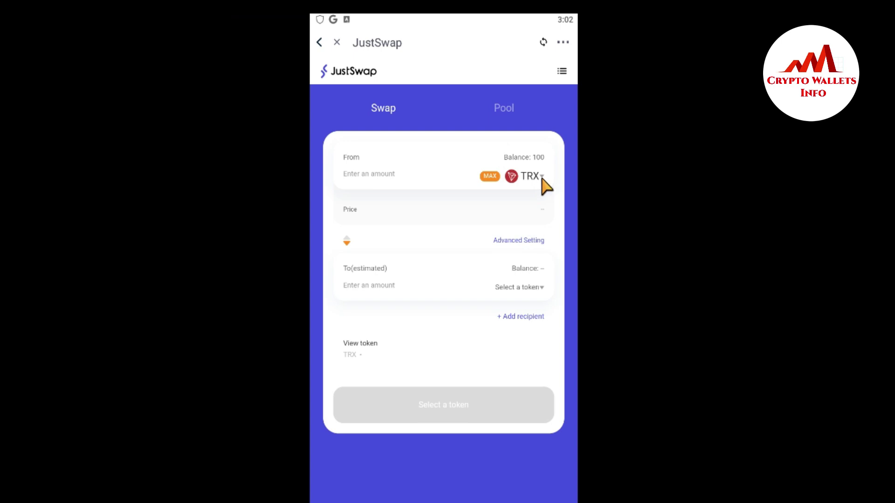
Enter 100 TRX as the swap amount and choose WBTT as the token to receive.
click(394, 177)
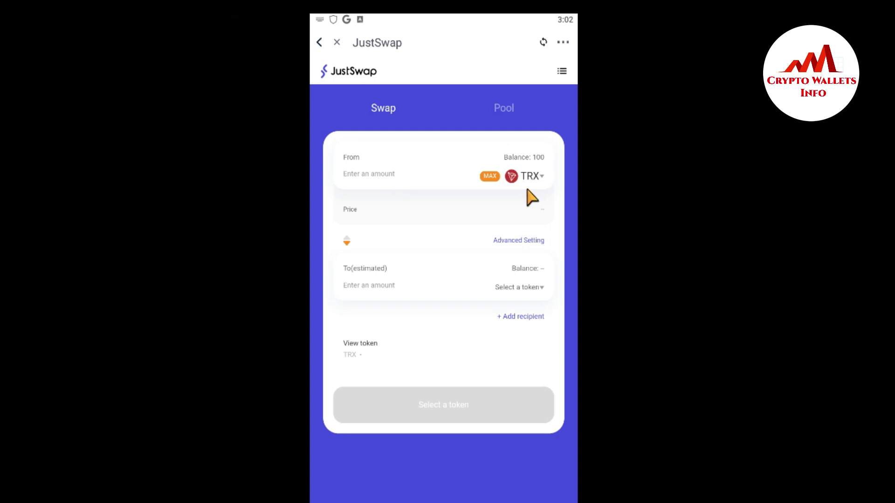
text(100)
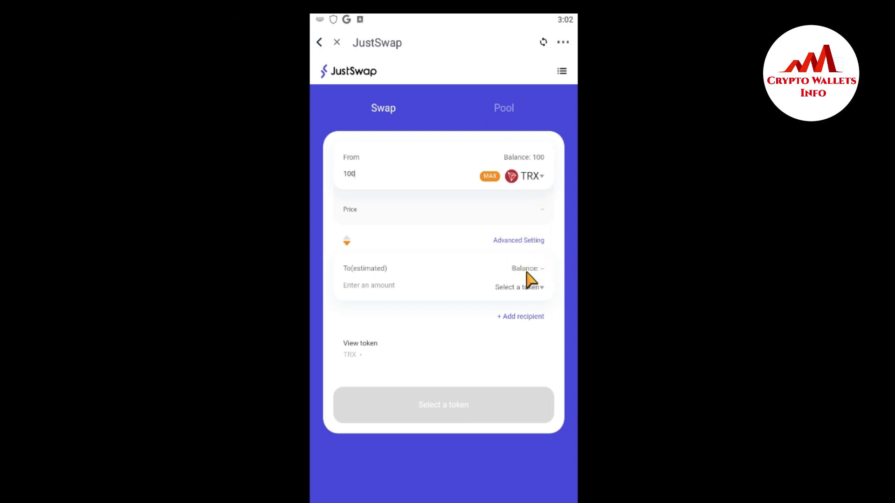
click(539, 287)
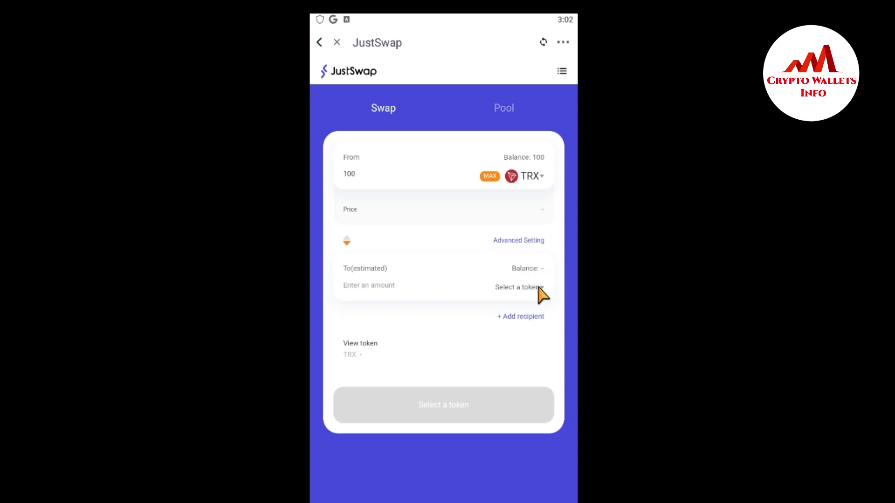
click(540, 288)
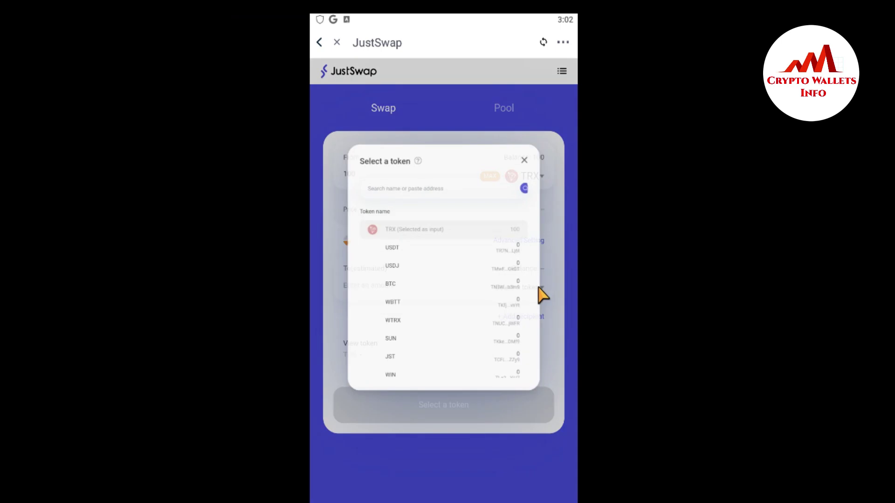
click(386, 305)
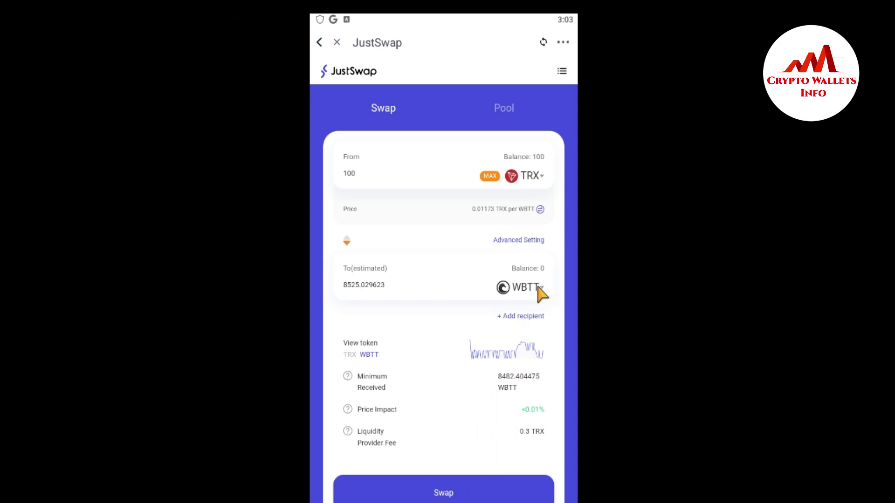
Submit the 100 TRX to WBTT swap and confirm its details.
click(443, 489)
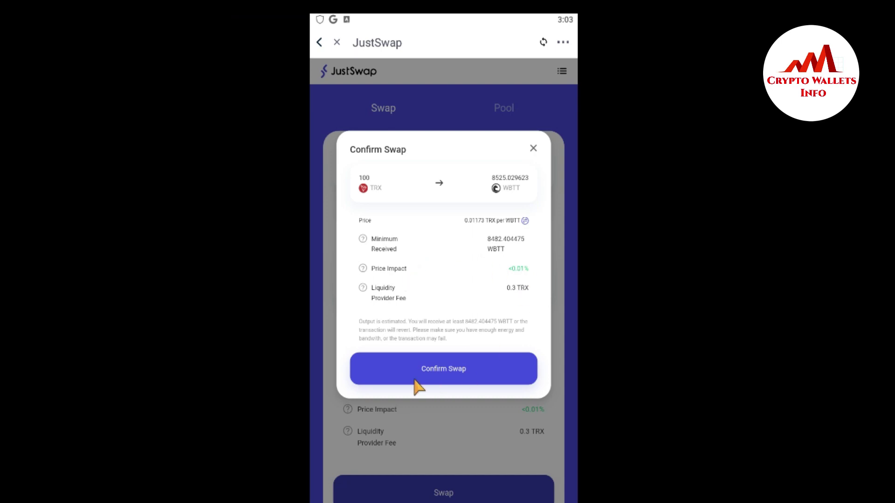
click(457, 371)
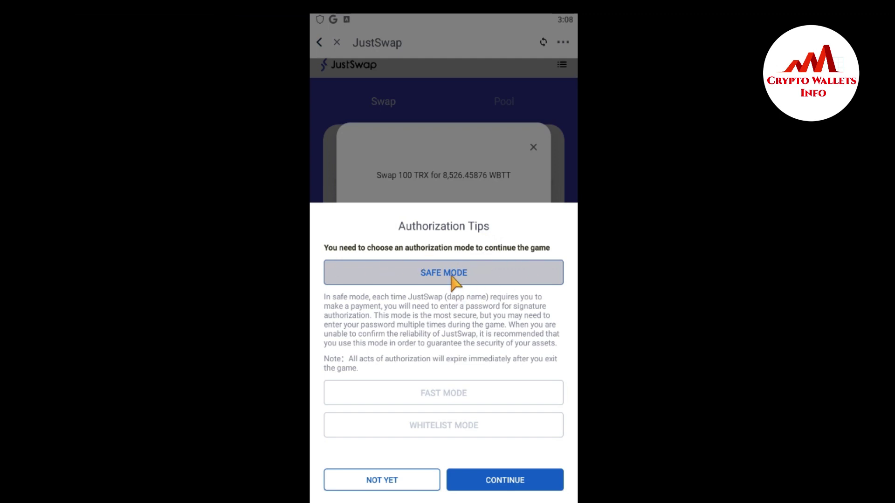
Choose fast authorization mode over whitelist mode and continue to the payment confirmation.
click(448, 390)
click(451, 429)
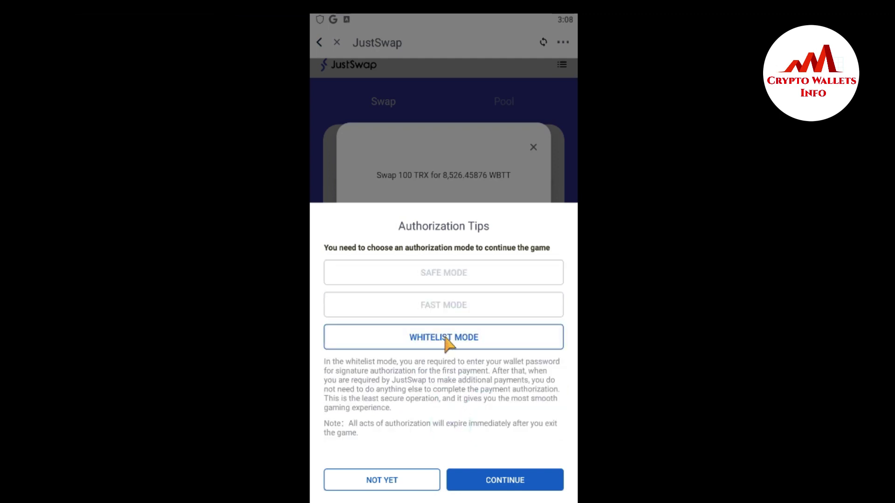
click(441, 303)
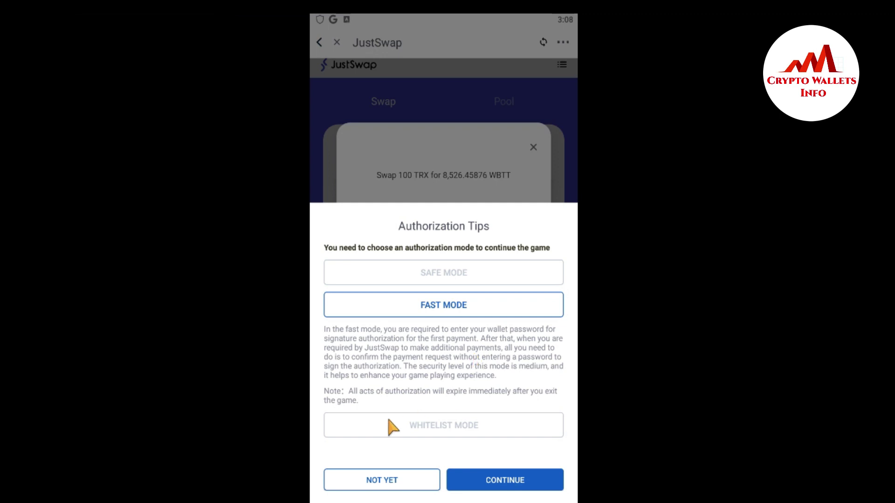
click(489, 479)
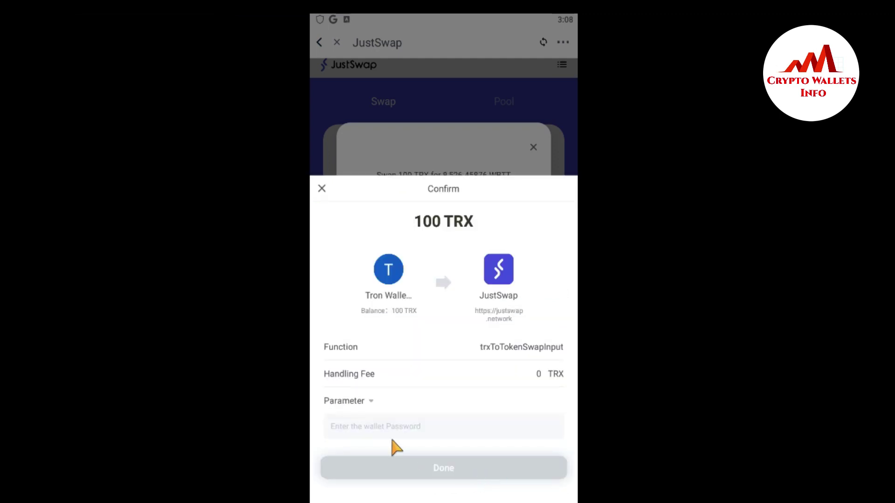
Approve the 100 TRX swap payment with the wallet password, then switch to the YouTube channel tab.
click(366, 425)
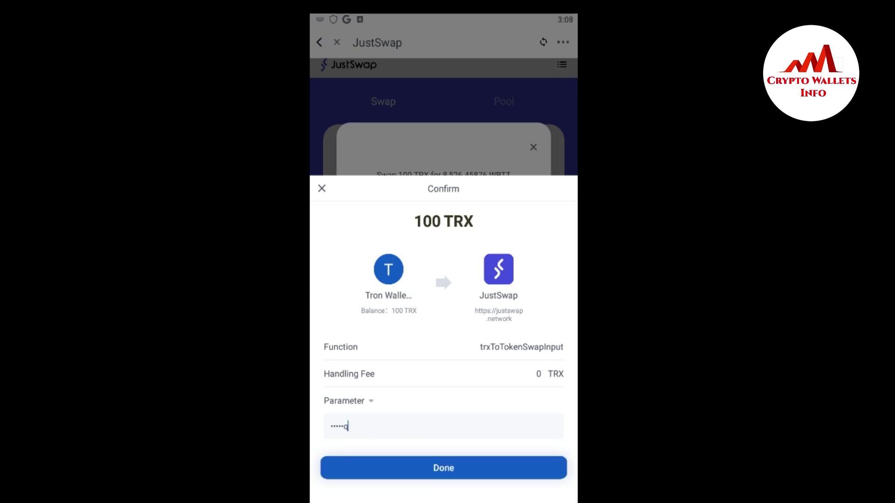
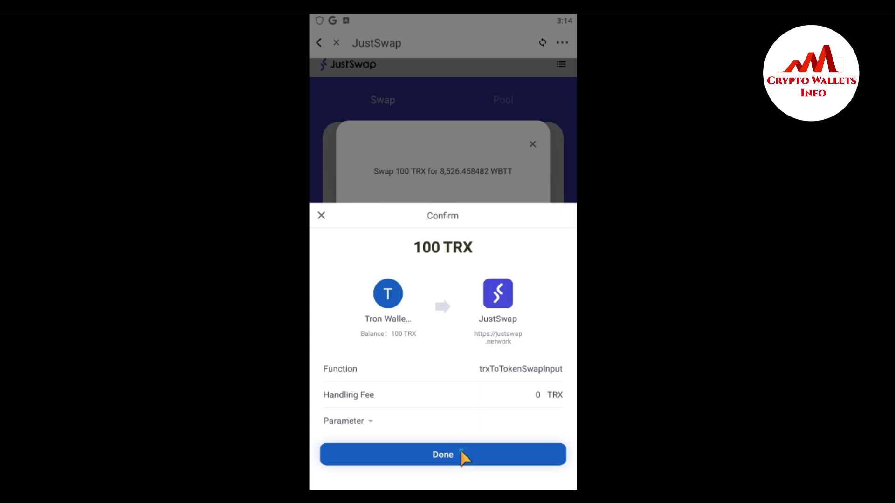
click(461, 453)
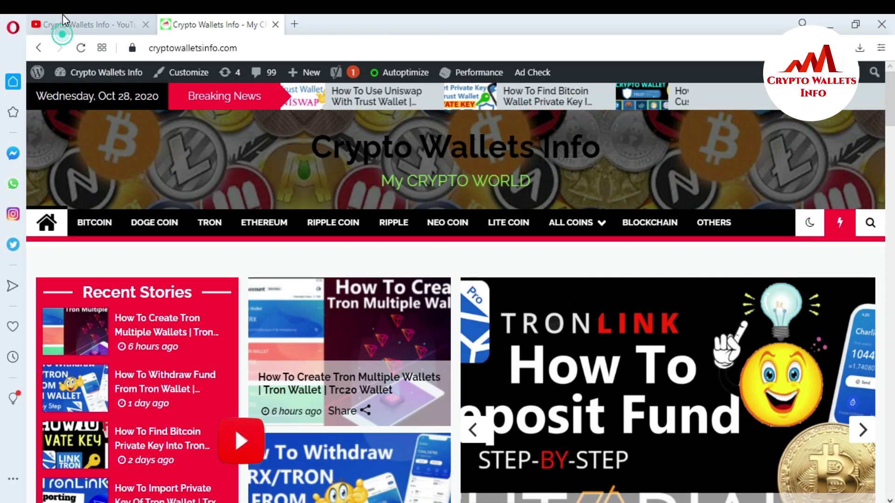
click(64, 16)
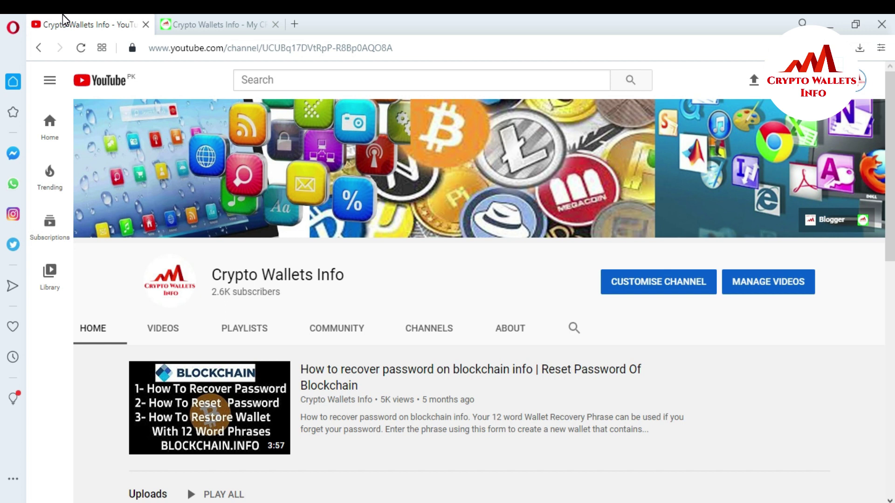
click(213, 23)
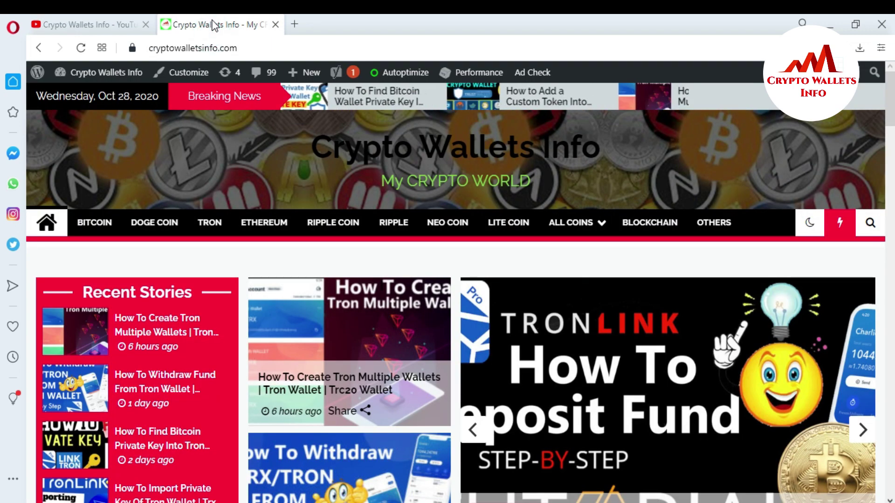